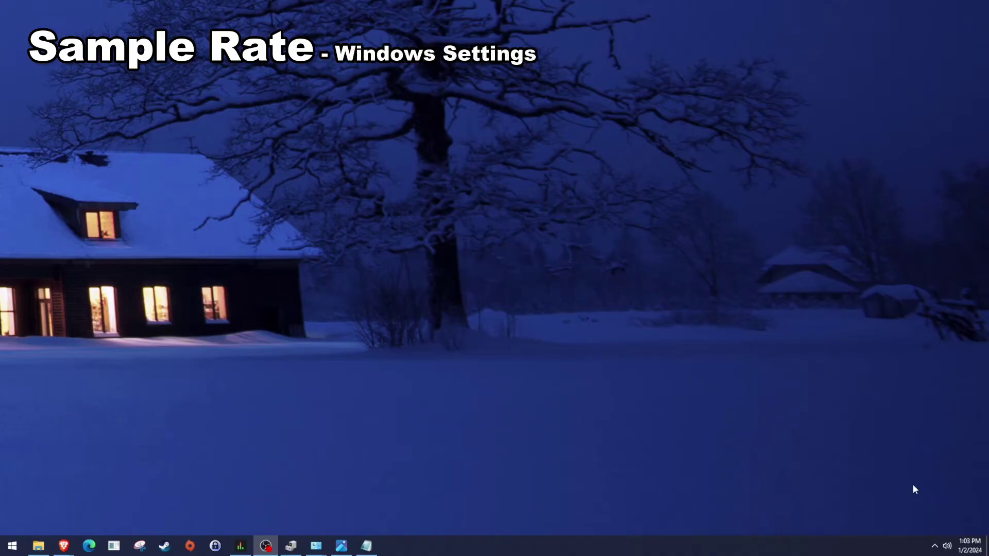
Go from Sound settings to the Sound Control Panel and open the Analogue 1 + 2 Focusrite input's properties.
right_click(946, 544)
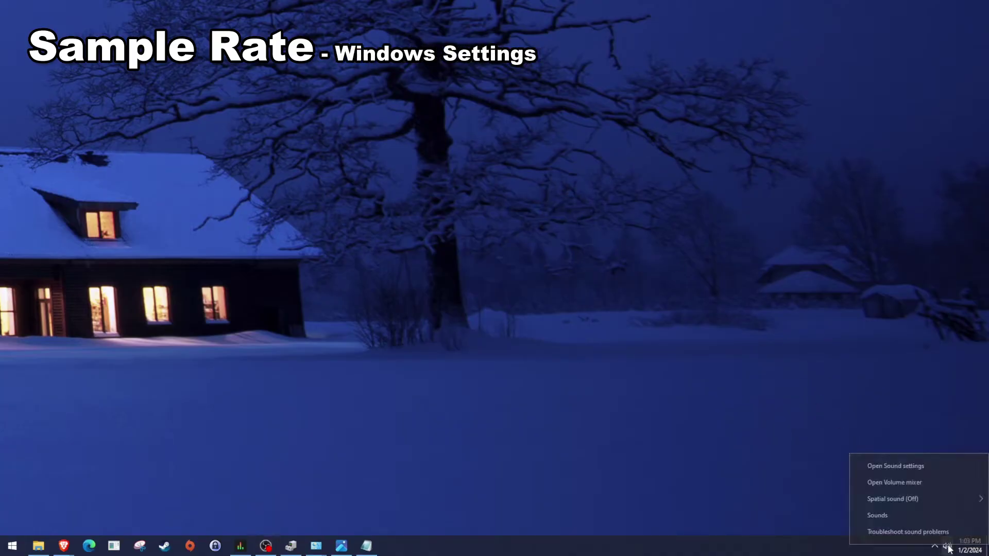
left_click(915, 467)
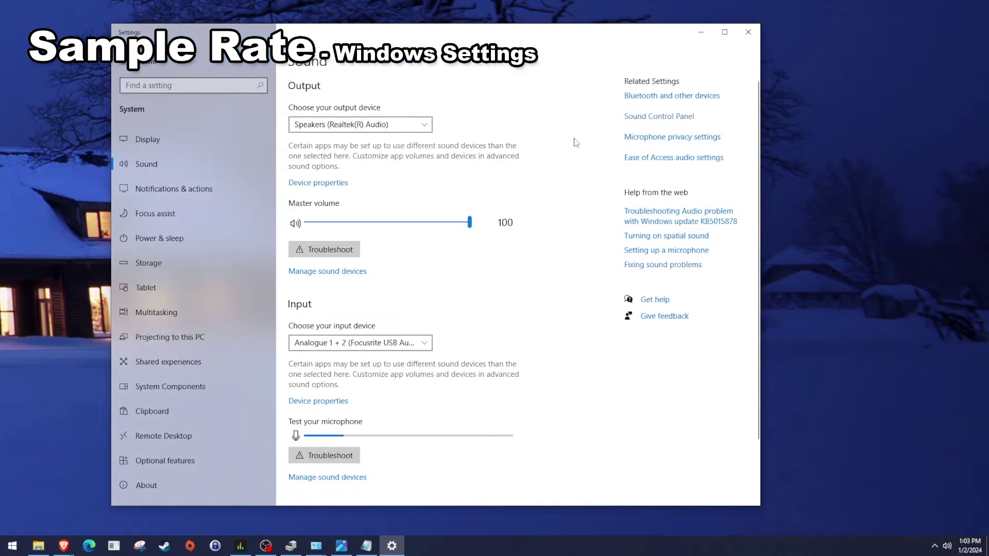
left_click(659, 116)
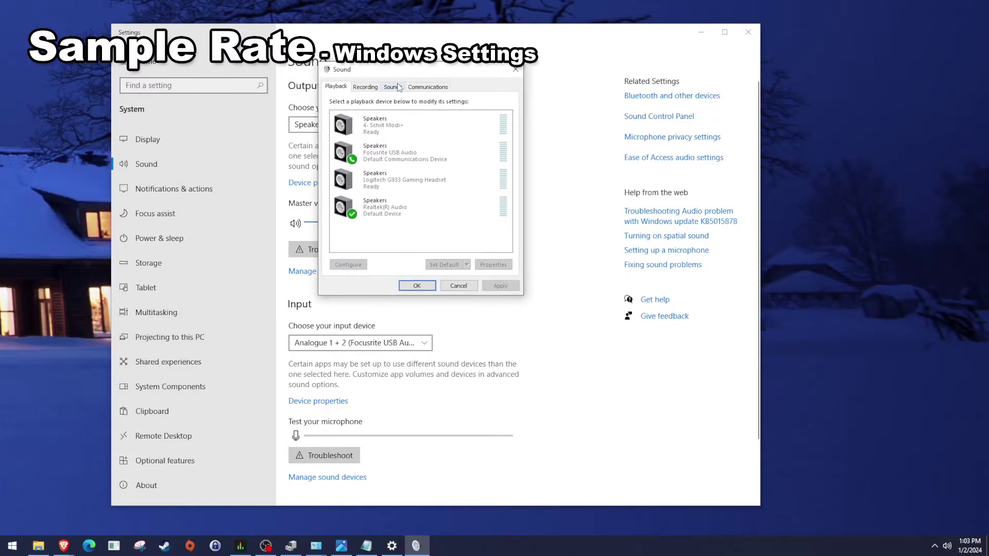
left_click(367, 88)
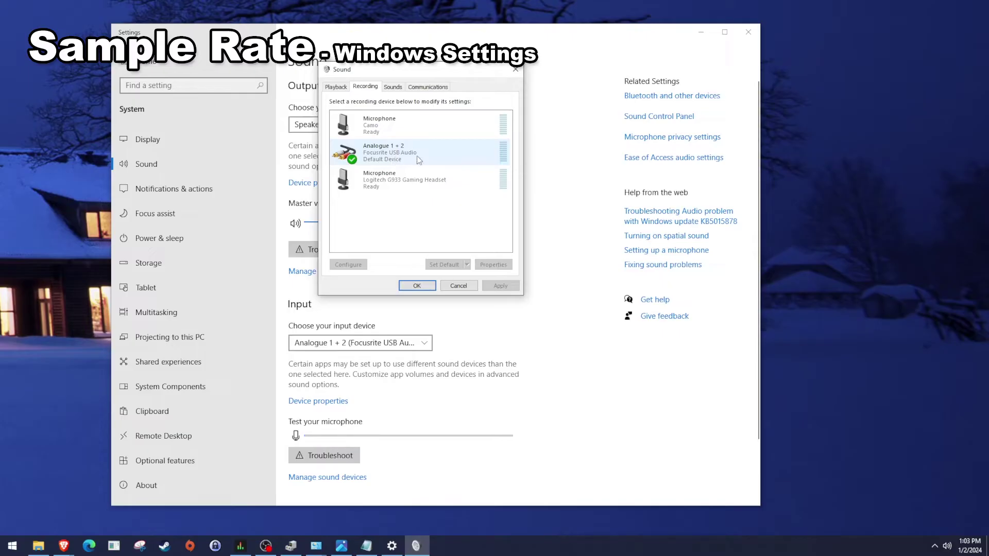
left_click(388, 160)
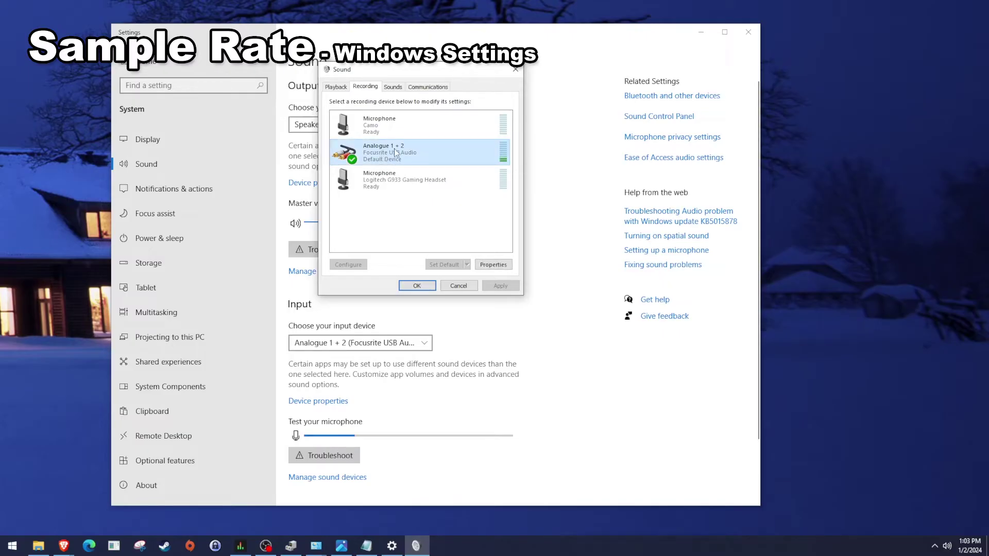
left_click(493, 264)
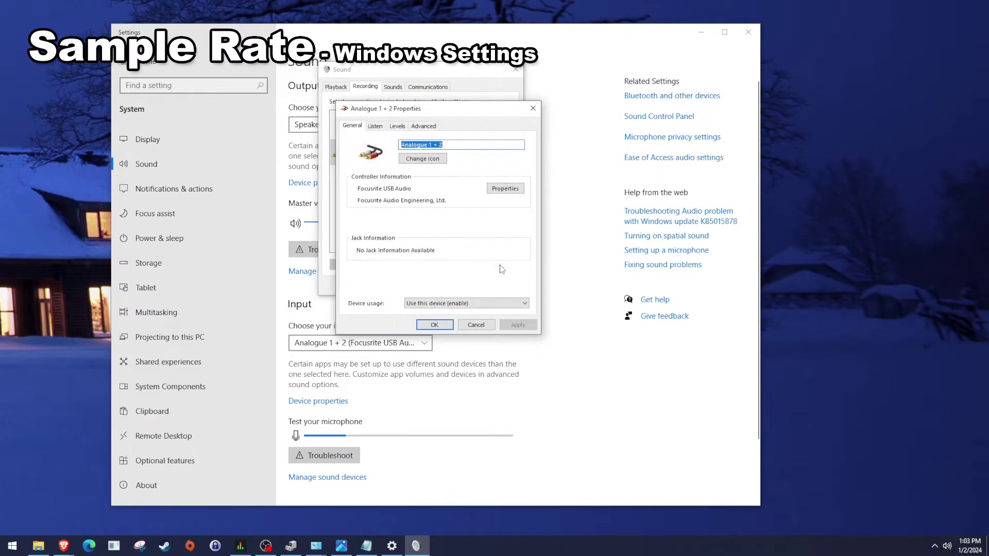
Confirm the Analogue 1 + 2 input's default format is 2 channel, 24 bit, 44100 Hz, then cancel.
left_click(426, 128)
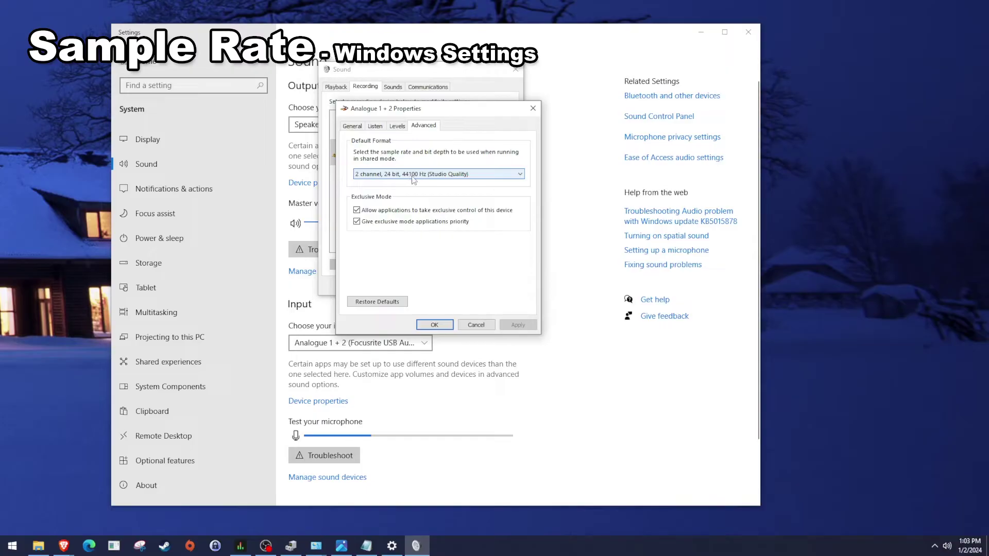
left_click(522, 175)
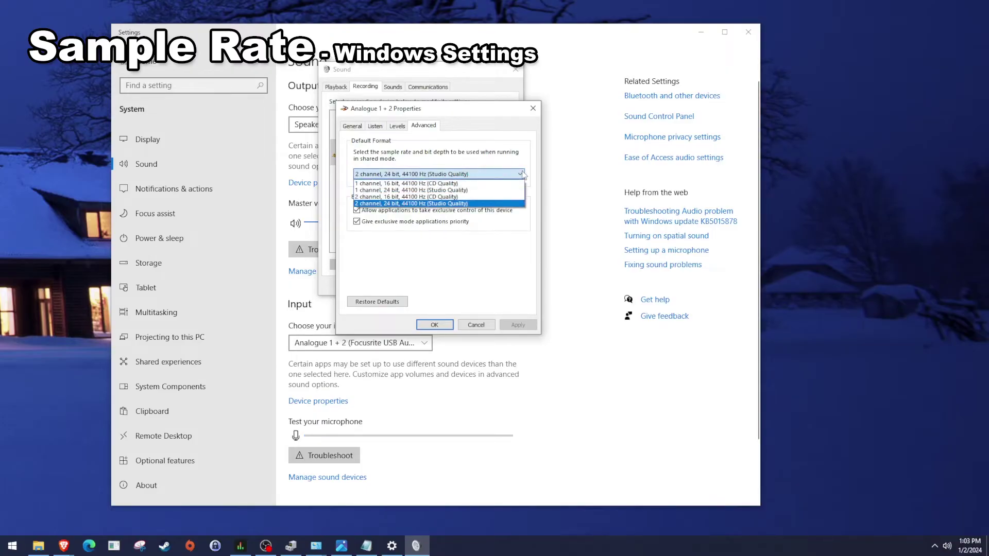
left_click(526, 149)
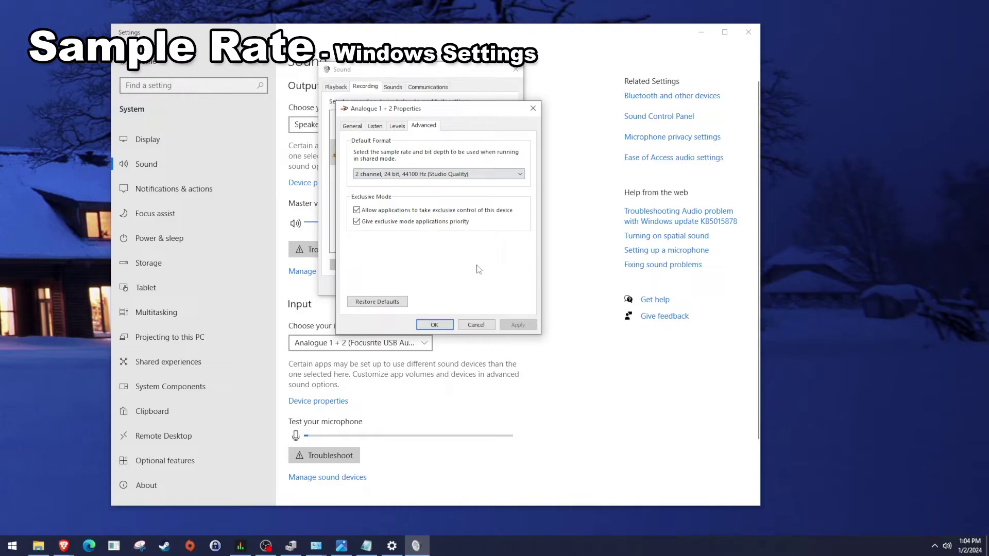
left_click(476, 325)
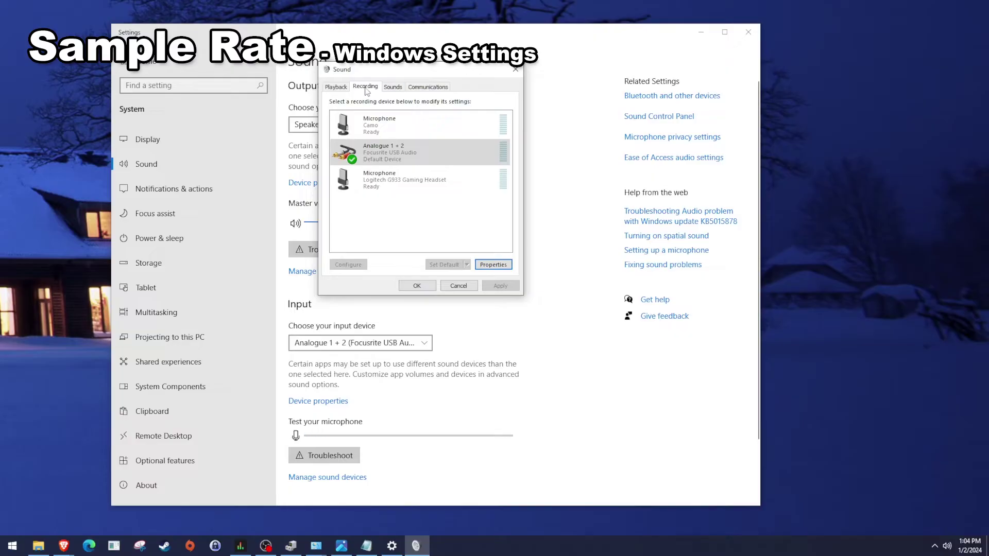
Verify the Focusrite speakers run at 24 bit, 44100 Hz, then close Sound and minimize Settings.
left_click(337, 89)
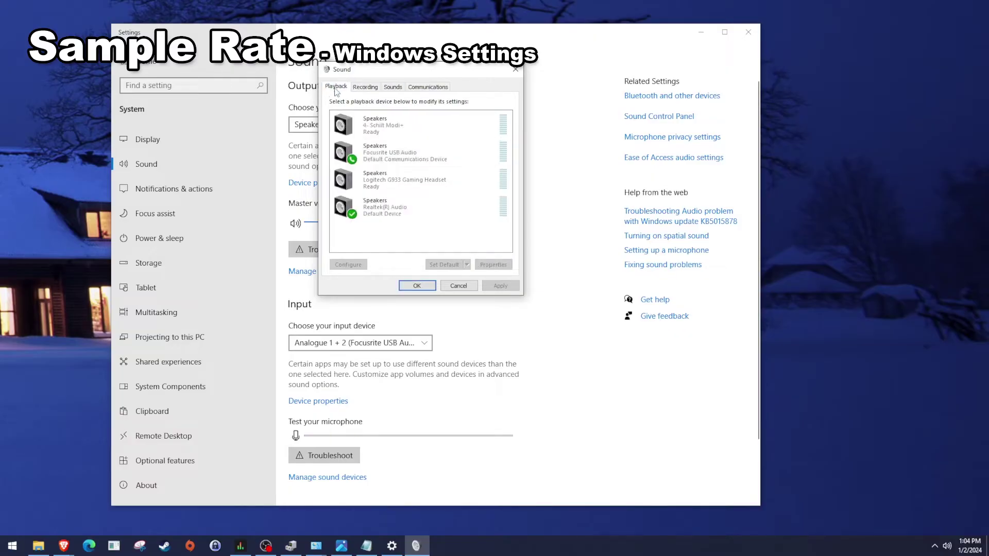
left_click(394, 158)
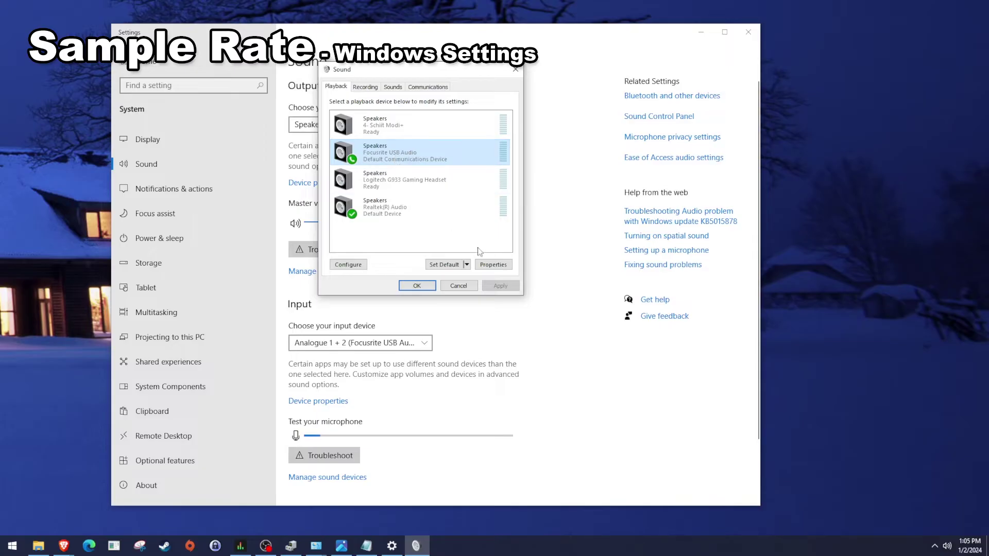
left_click(504, 266)
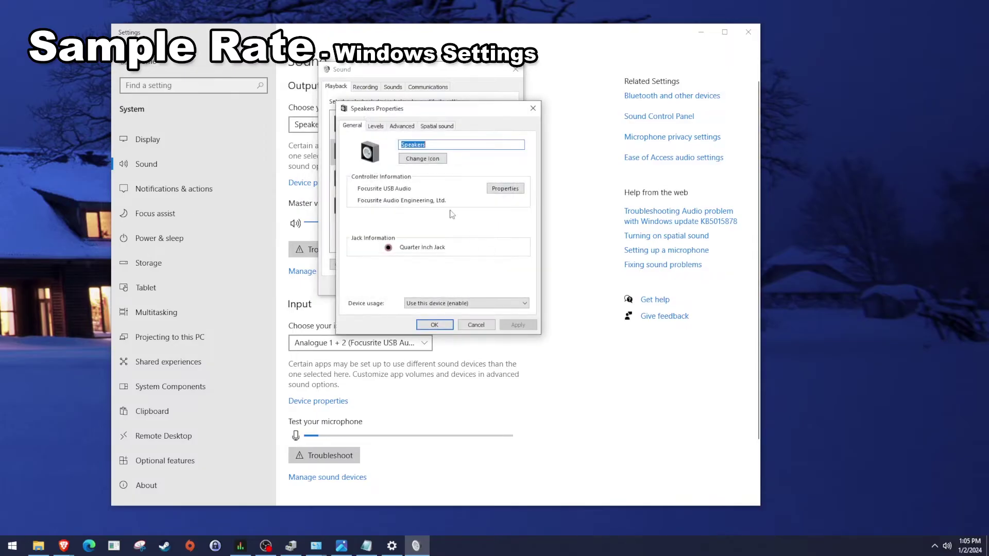
left_click(408, 127)
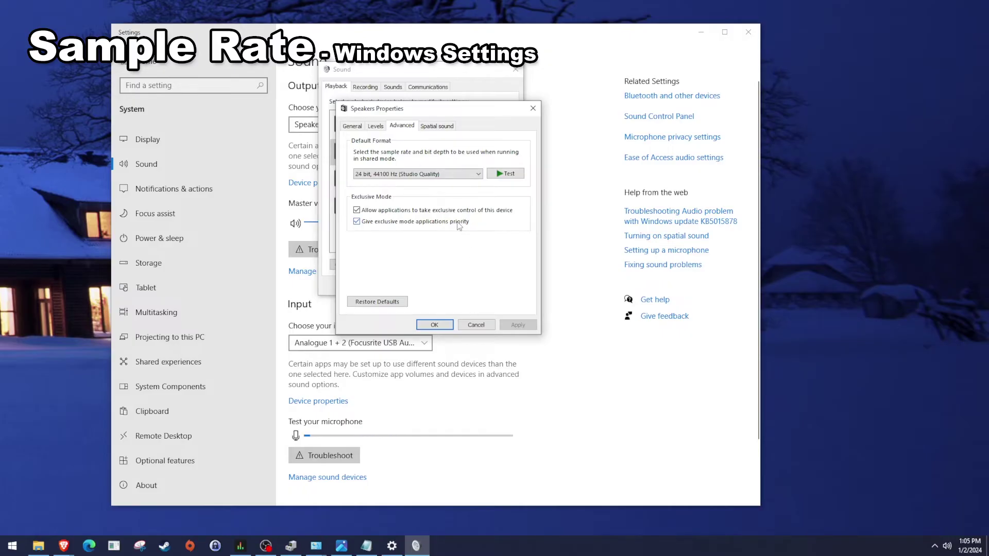
left_click(475, 325)
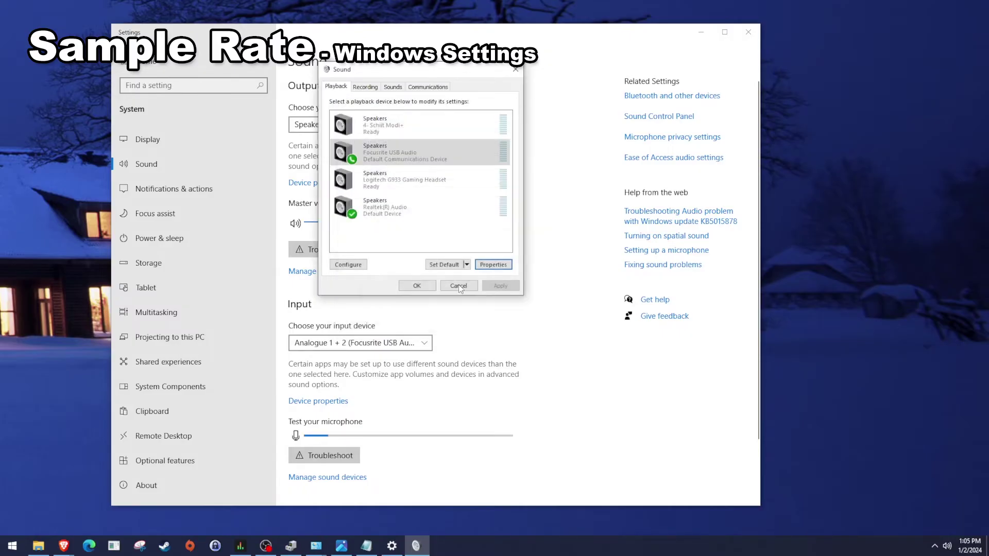
left_click(458, 286)
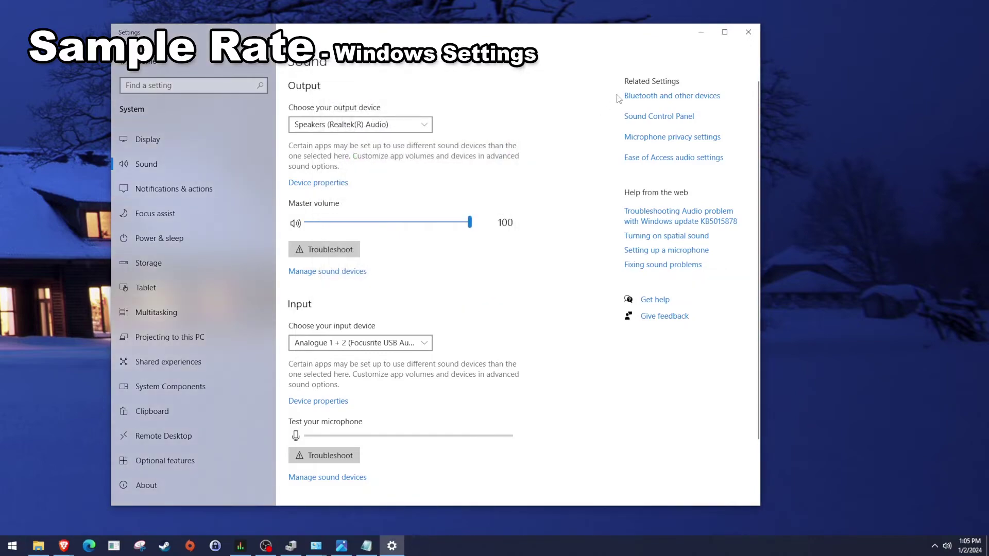
left_click(703, 32)
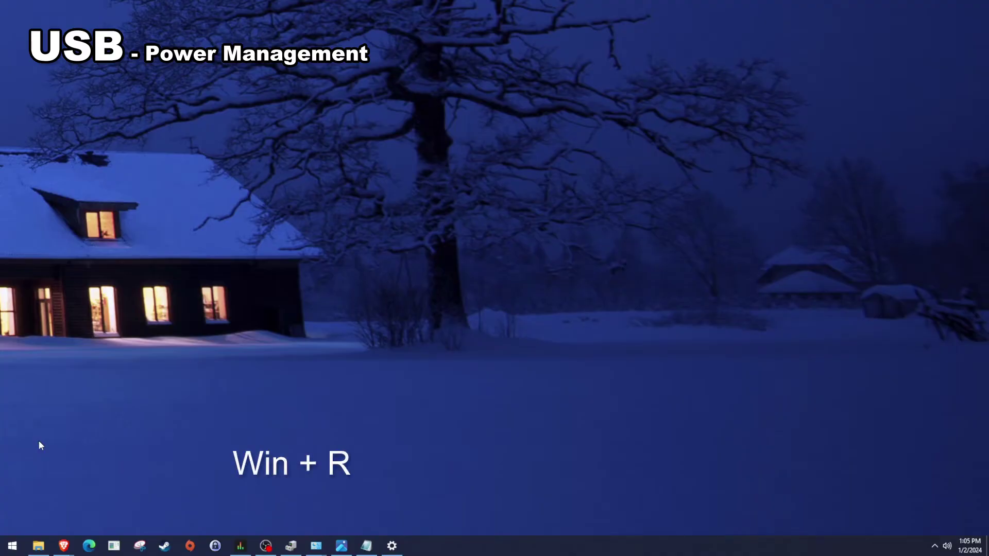
Launch Device Manager by running devmgmt.msc from the Run box.
key("super+r")
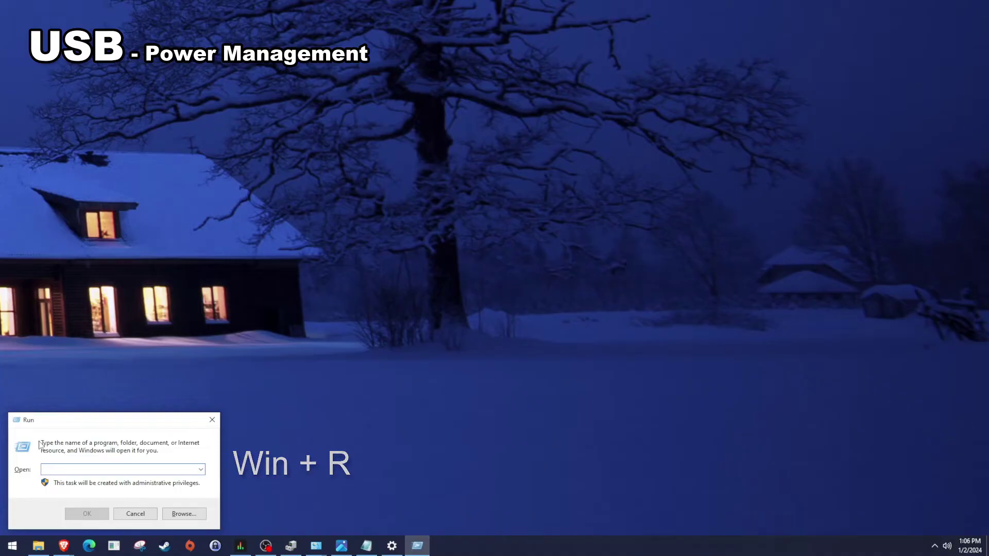
type("dev")
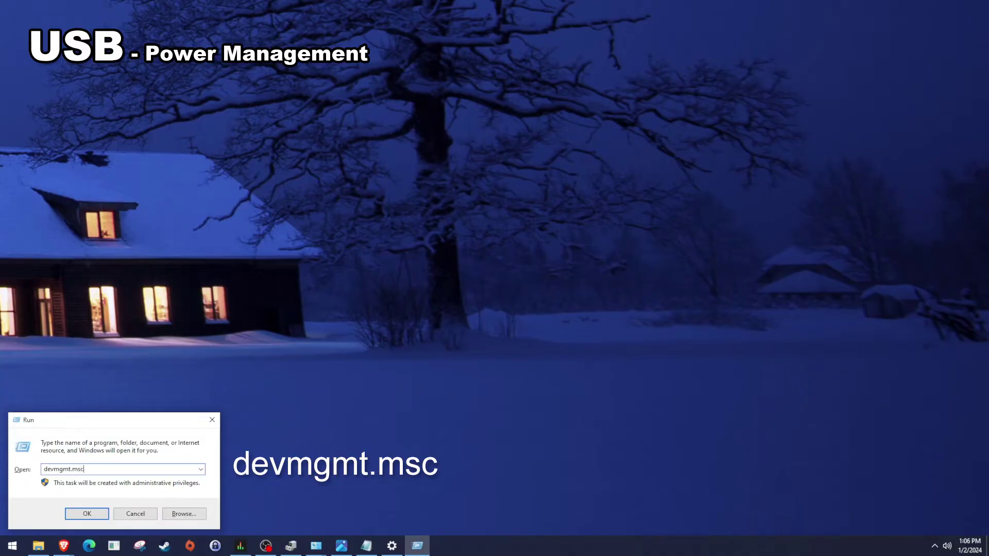
type("mgmt.msc")
key("Return")
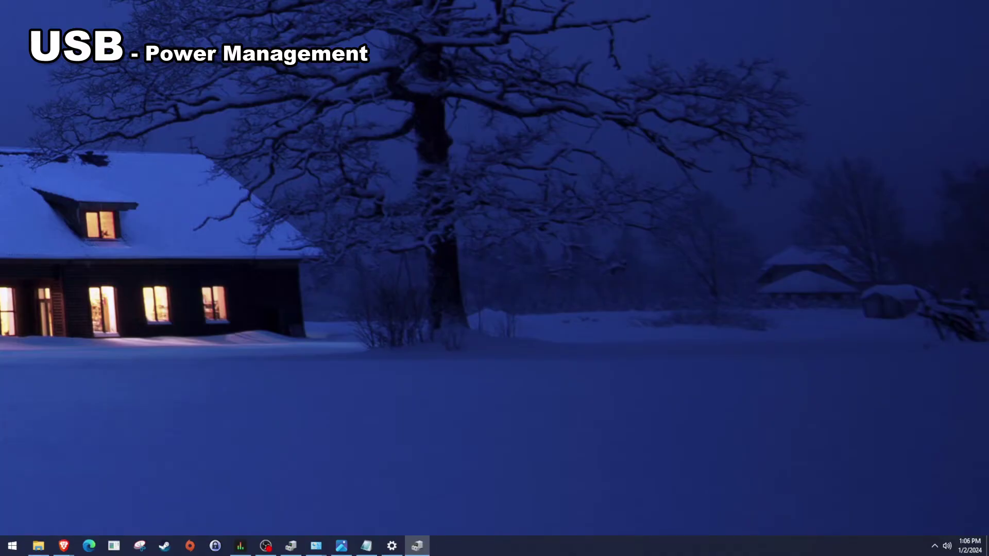
Expand Universal Serial Bus controllers and check the Generic USB Hub's power management settings.
left_click_drag(387, 68, 468, 81)
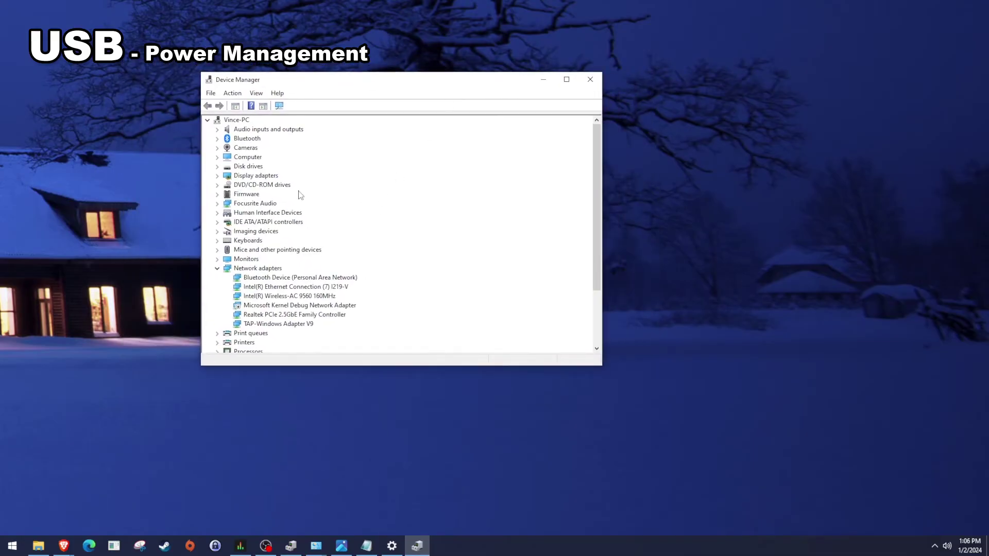
scroll(306, 221, "down", 3)
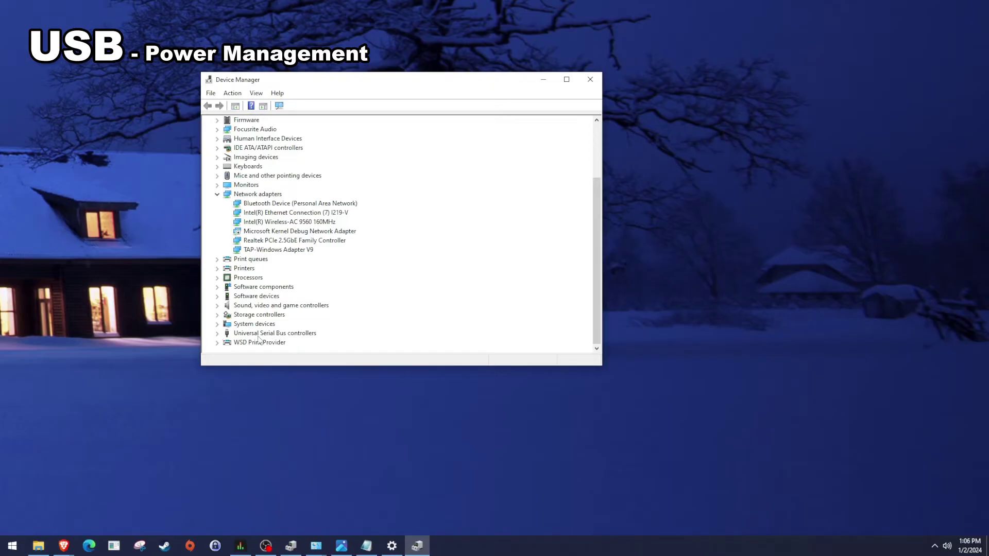
left_click(218, 334)
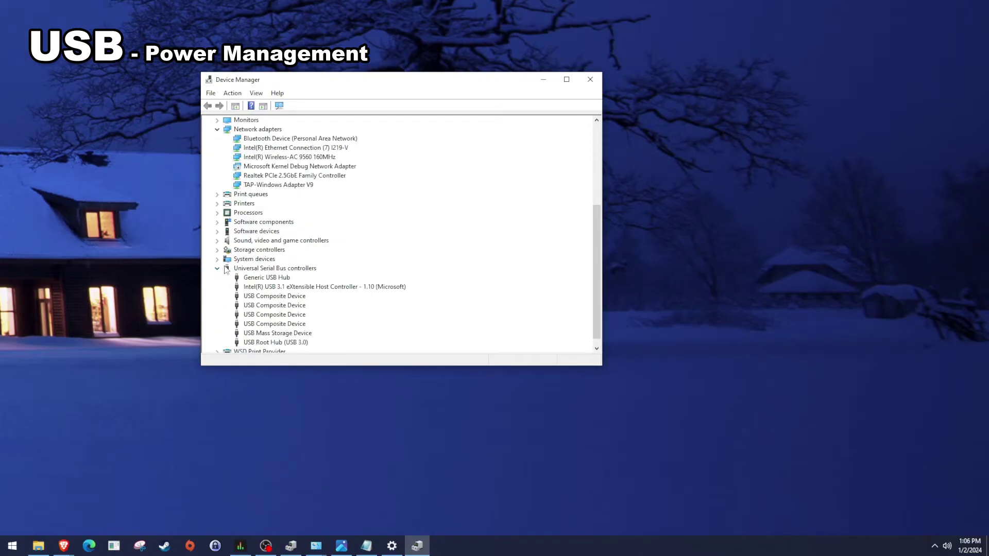
right_click(280, 279)
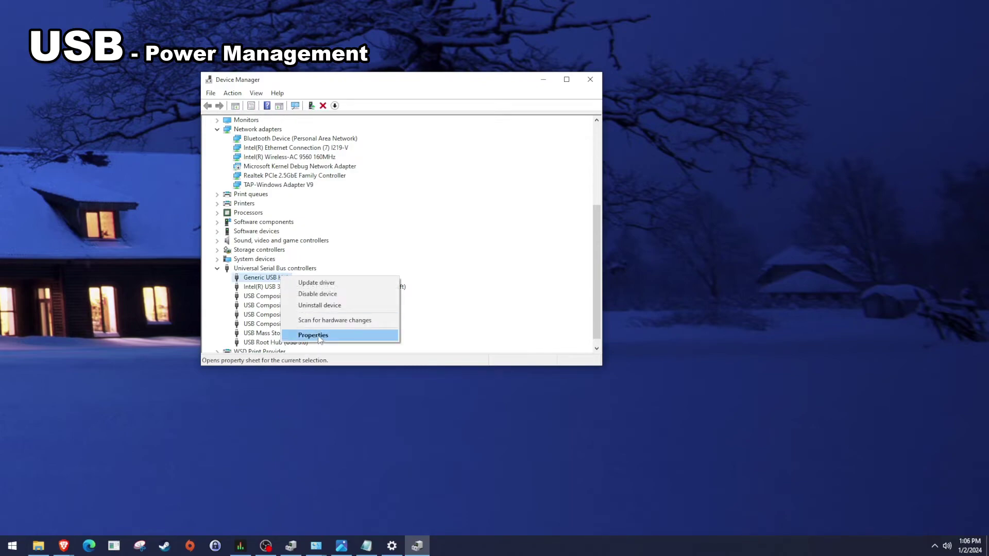
left_click(340, 338)
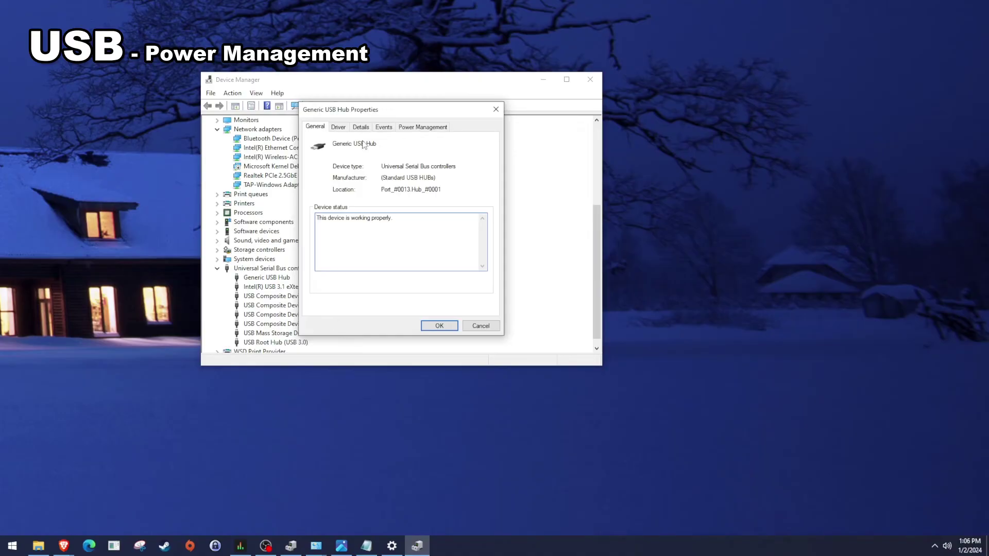
left_click(423, 128)
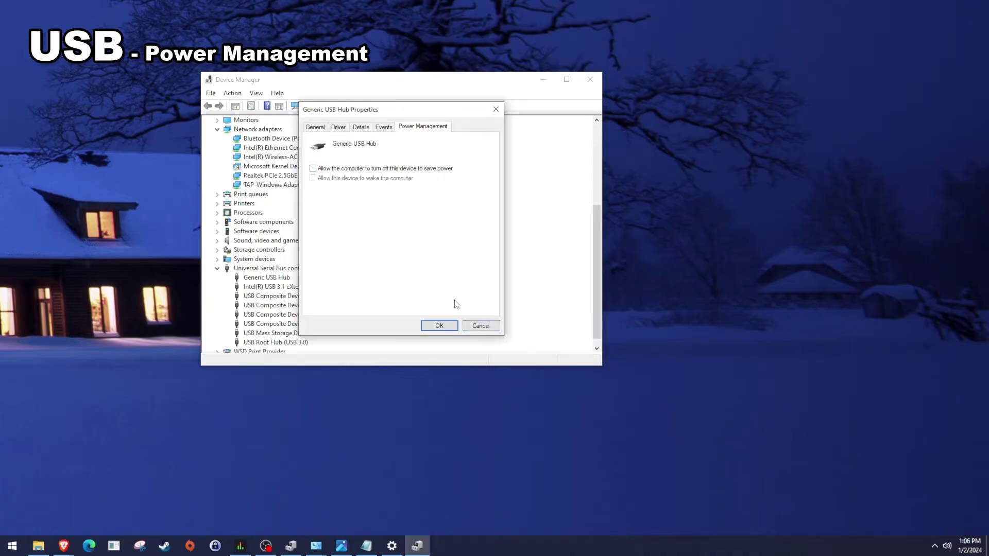
left_click(454, 324)
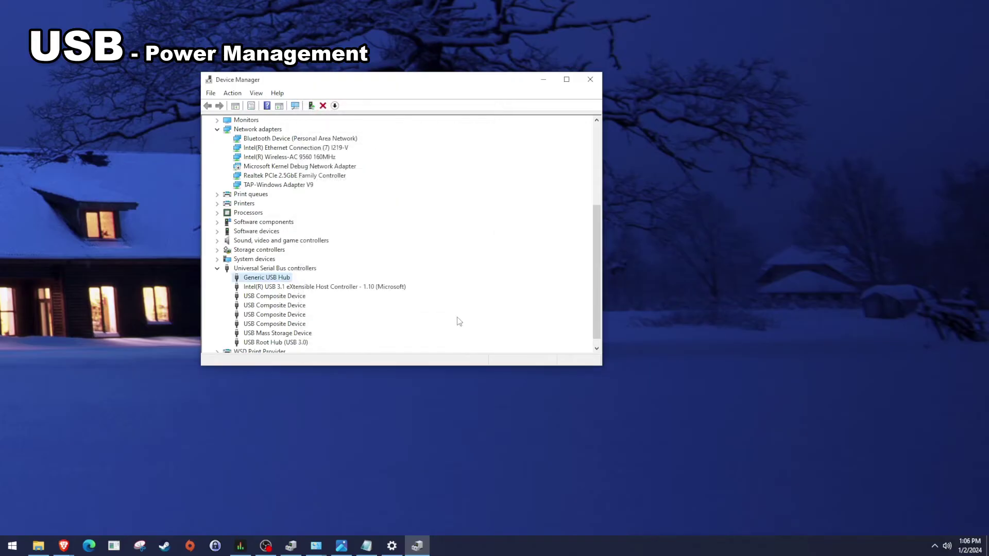
Stop the Intel USB 3.1 host controller from powering off to save energy.
right_click(310, 288)
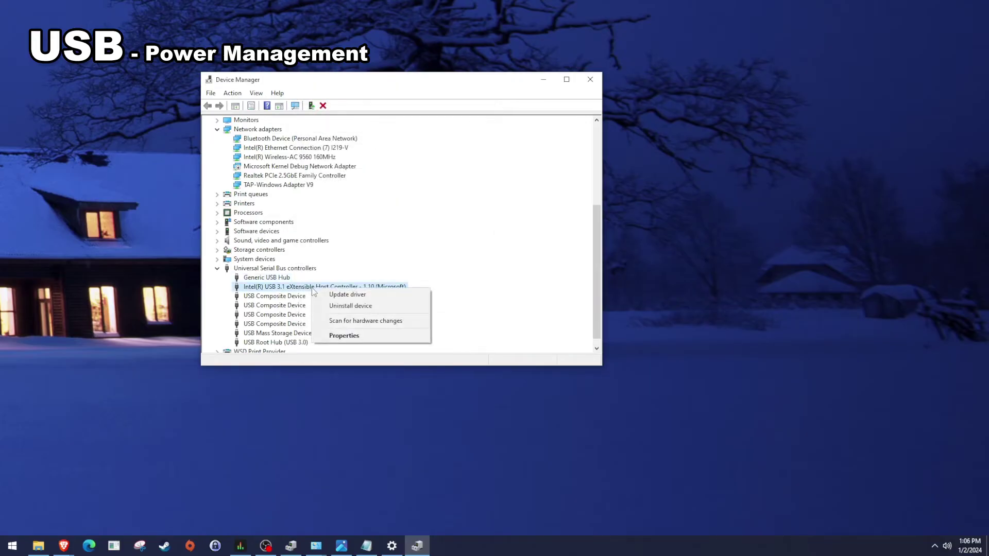
left_click(351, 336)
left_click(445, 128)
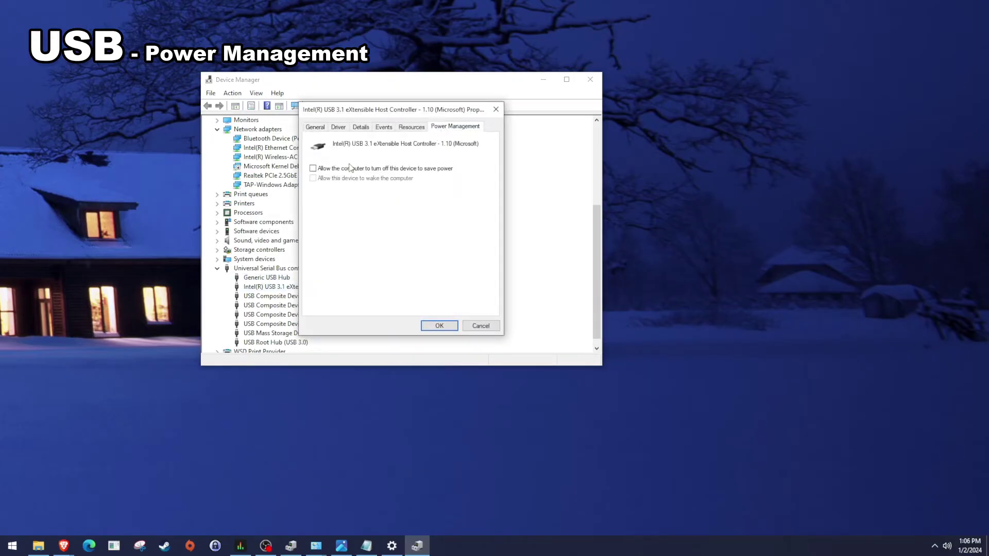
left_click(481, 326)
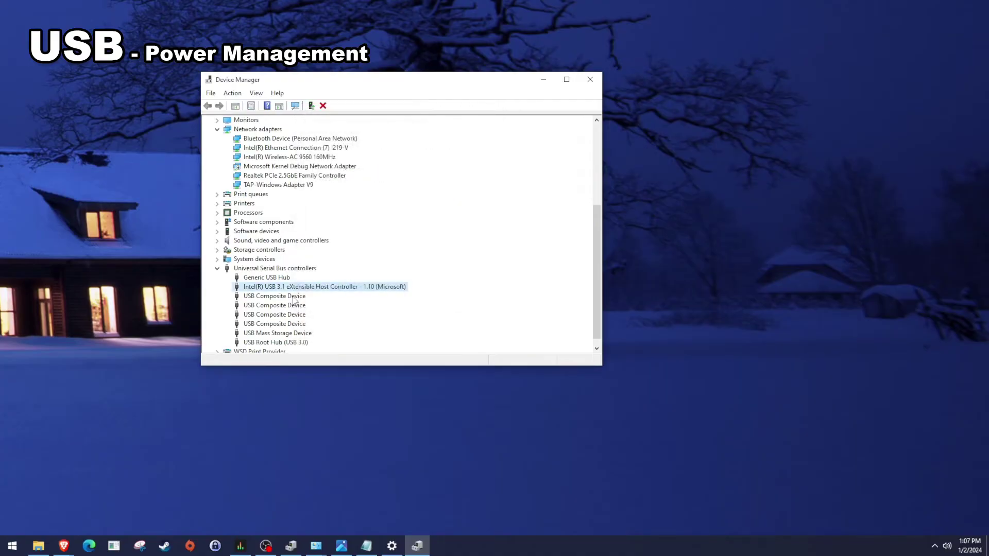
Check the USB Composite Devices' properties, then minimize Device Manager.
right_click(292, 296)
left_click(326, 344)
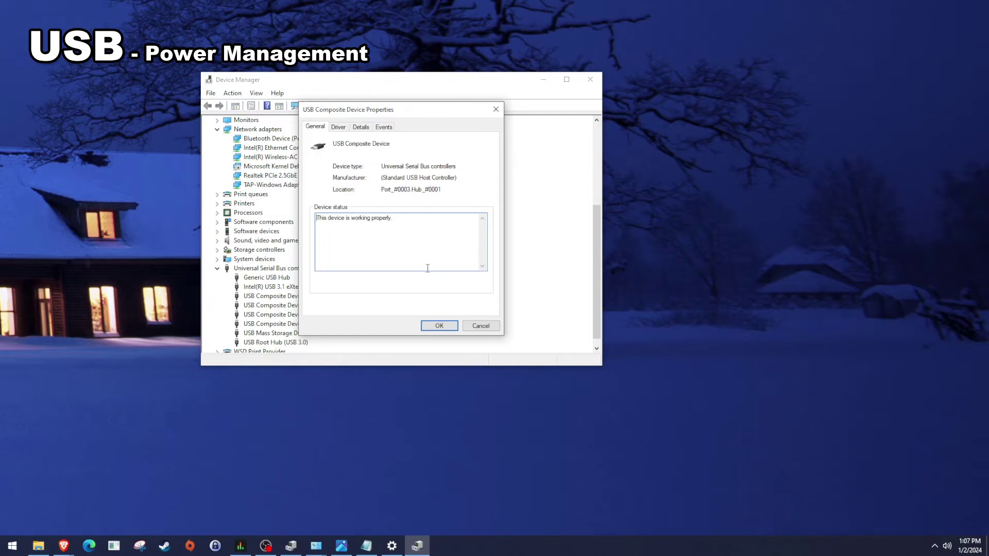
left_click(488, 330)
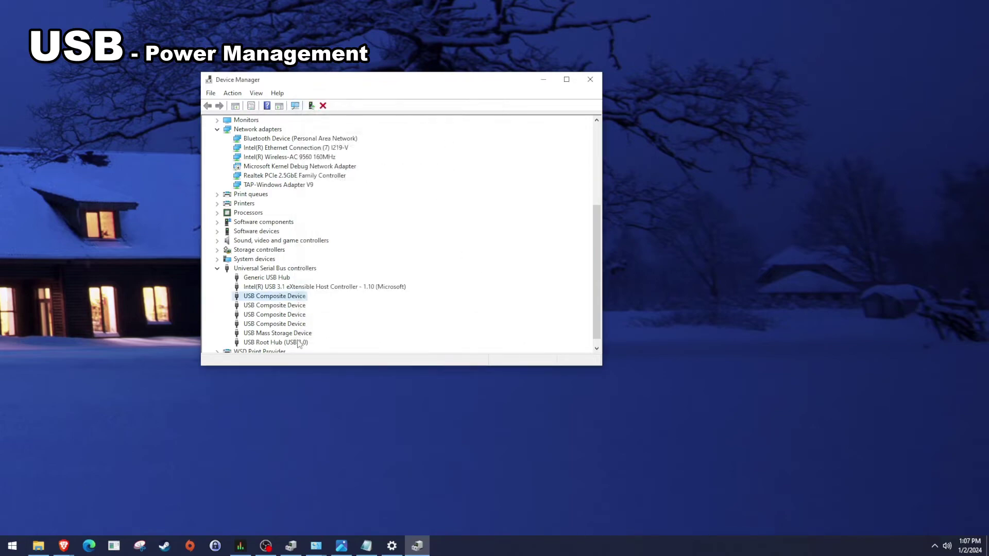
right_click(291, 306)
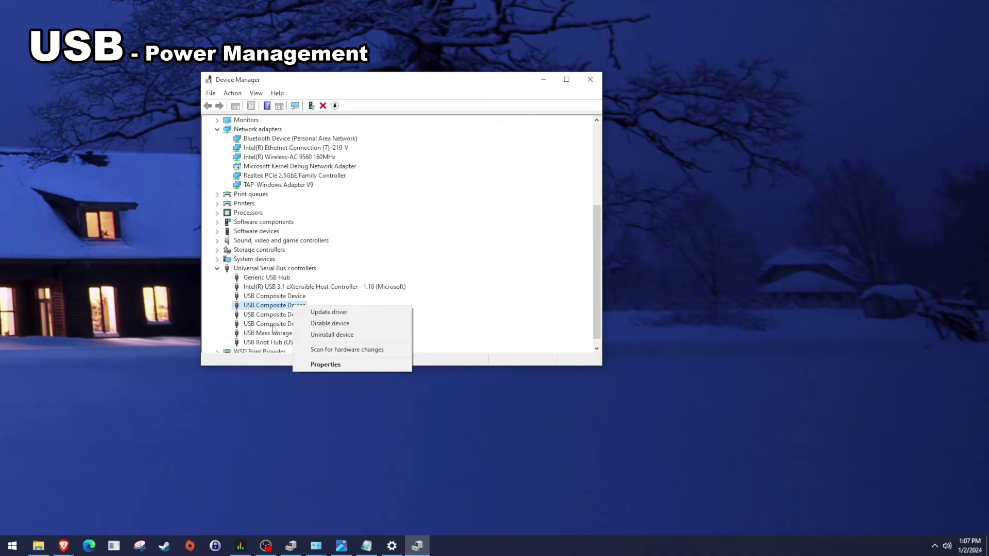
left_click(264, 290)
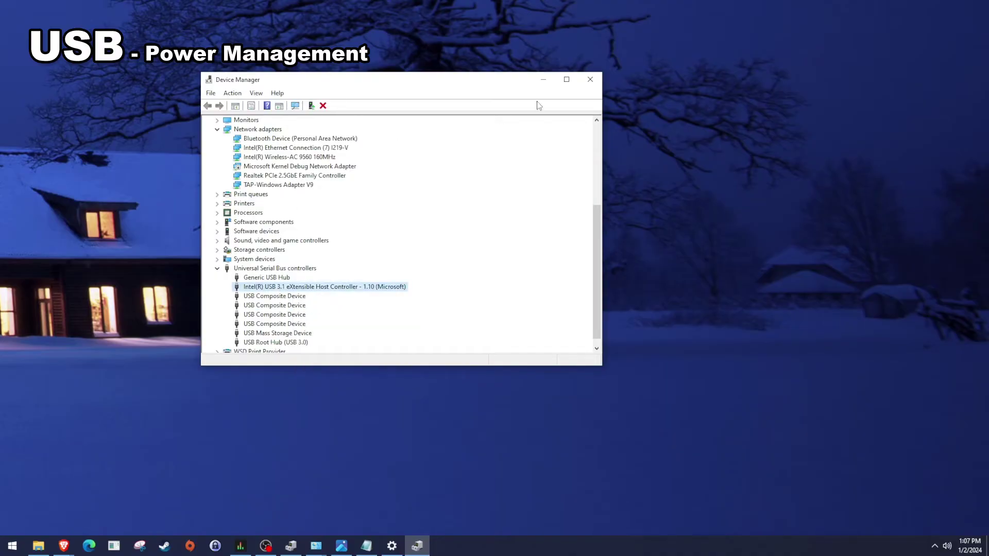
left_click(543, 83)
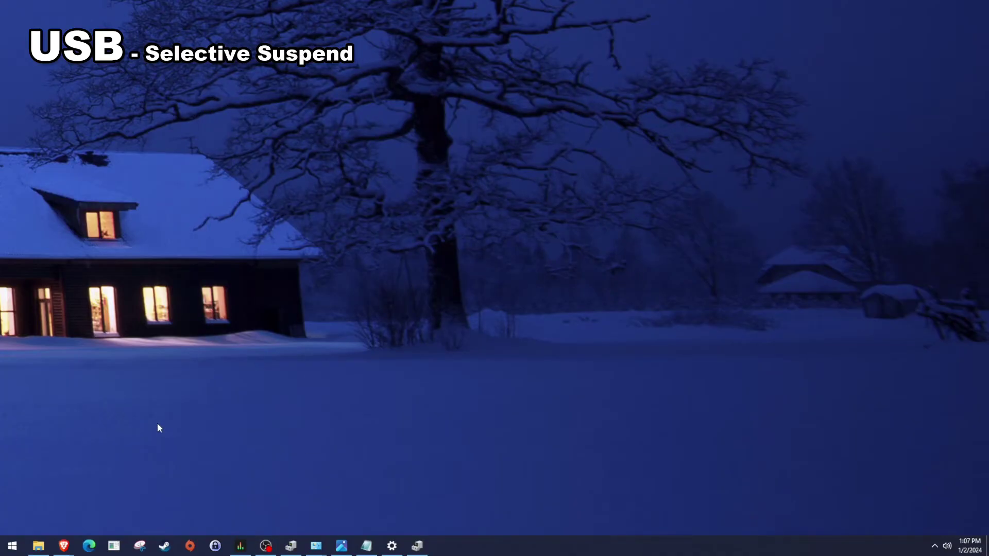
Run powercfg.cpl and open the High performance plan's advanced power settings.
key("super+r")
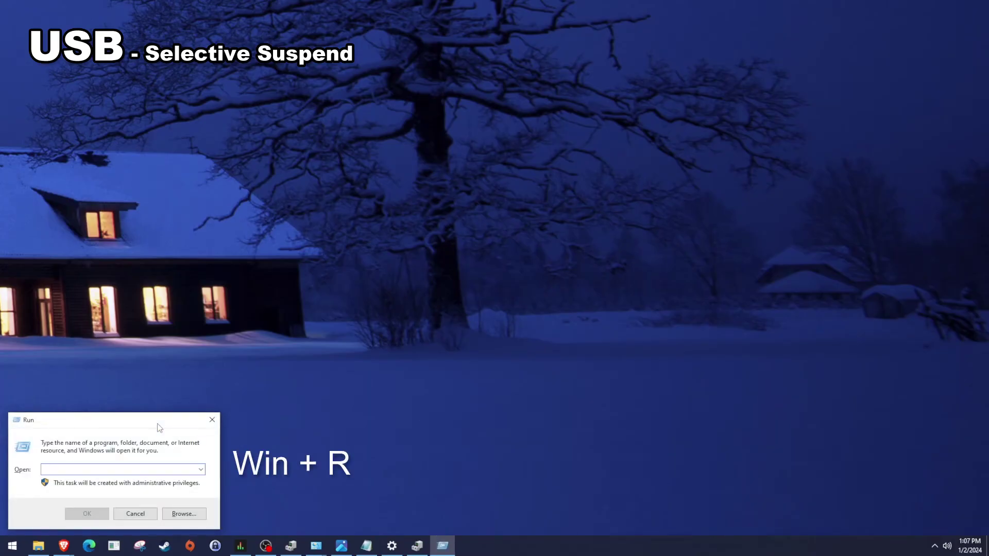
type("powercfg.")
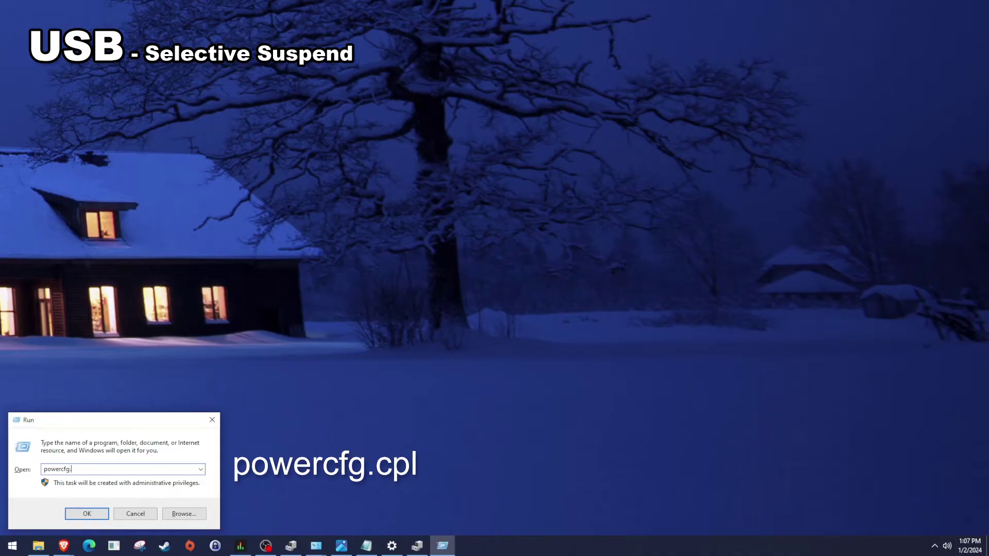
type("cpl")
key("Return")
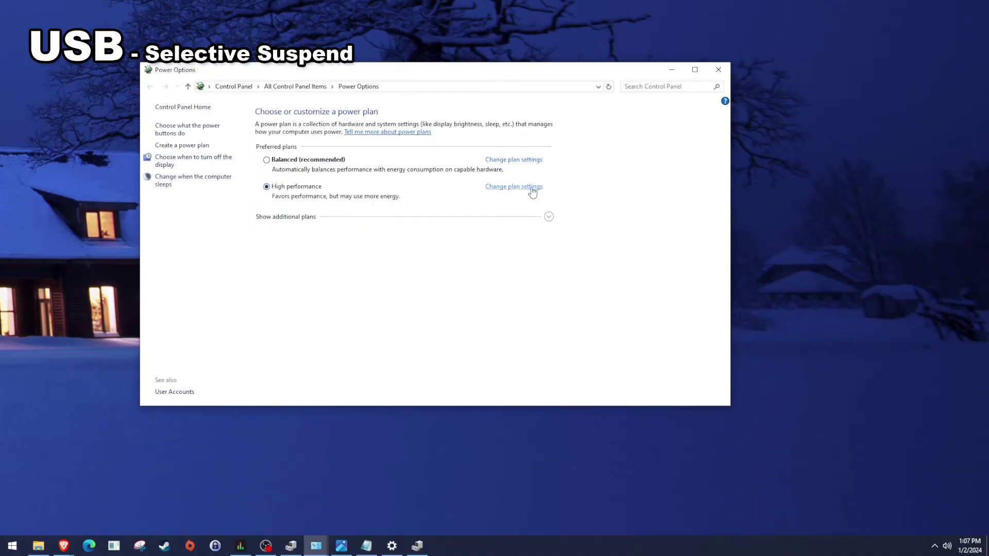
left_click(530, 190)
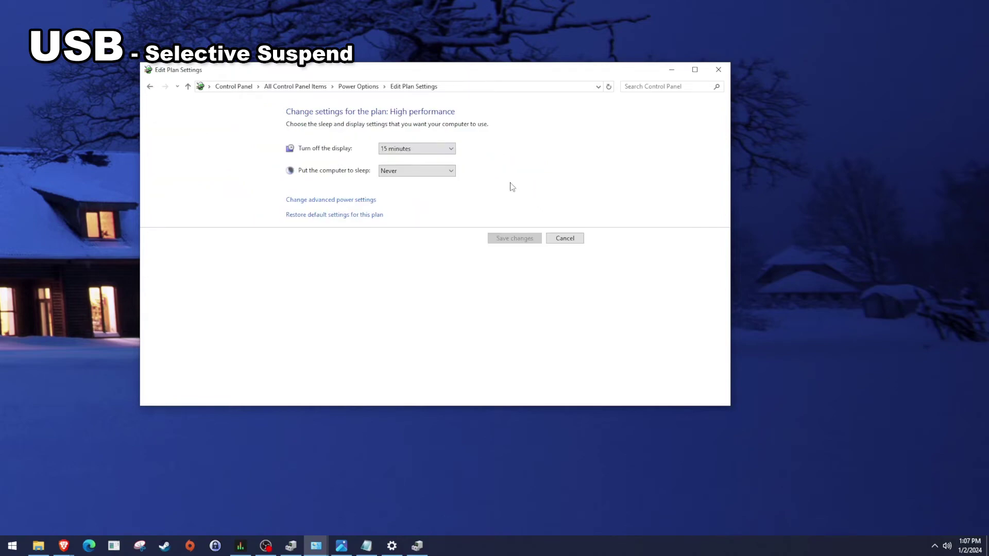
left_click(370, 201)
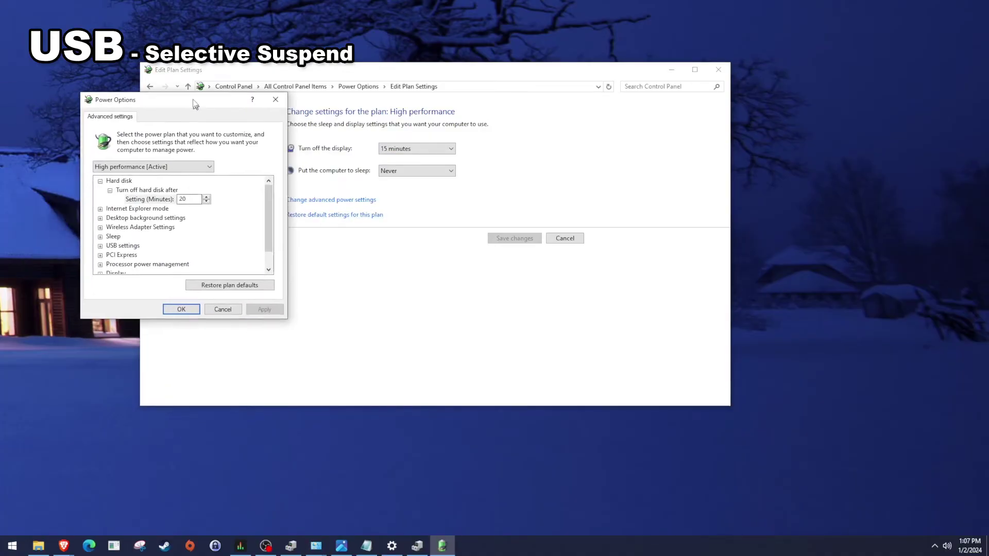
Expand USB settings to show USB selective suspend set to Disabled.
left_click_drag(195, 103, 182, 87)
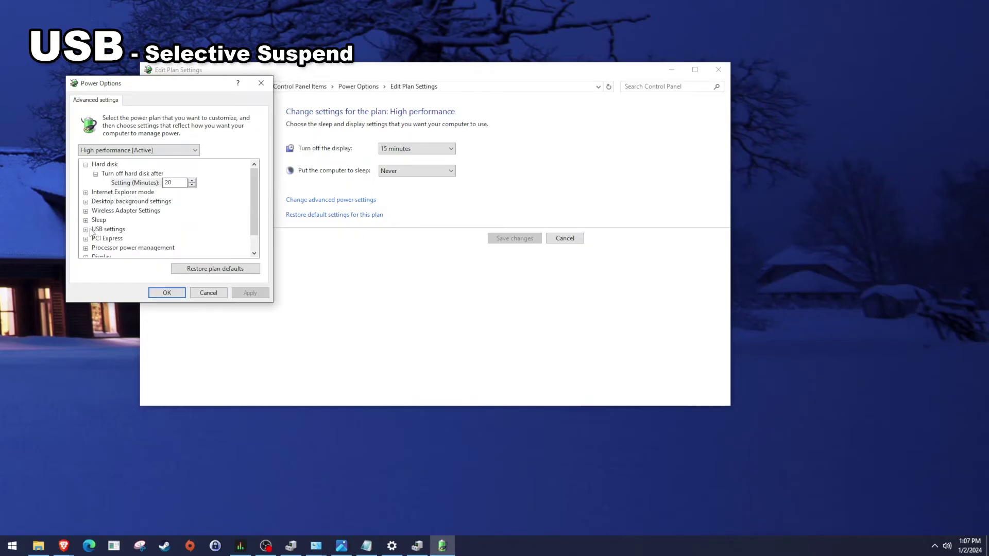
left_click(86, 229)
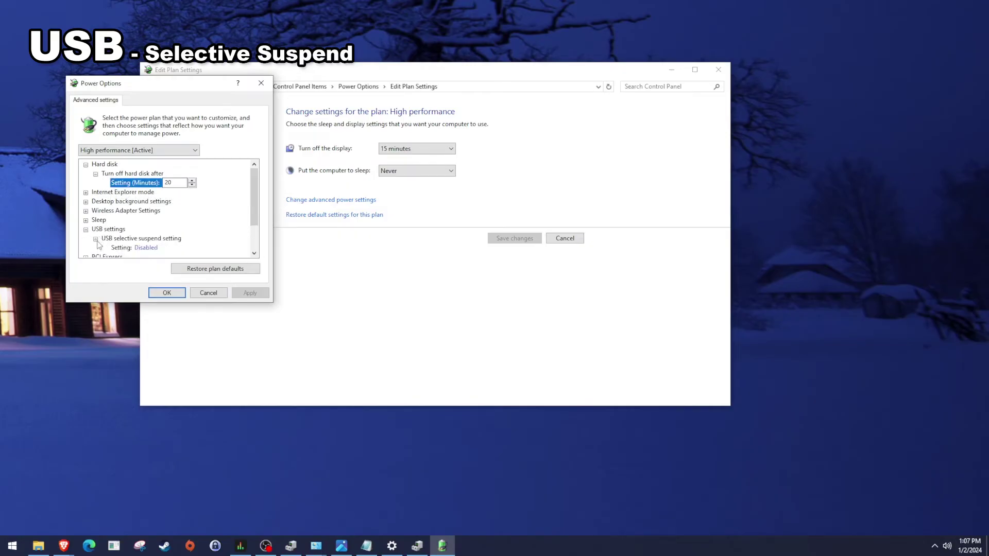
left_click(96, 239)
mouse_move(156, 249)
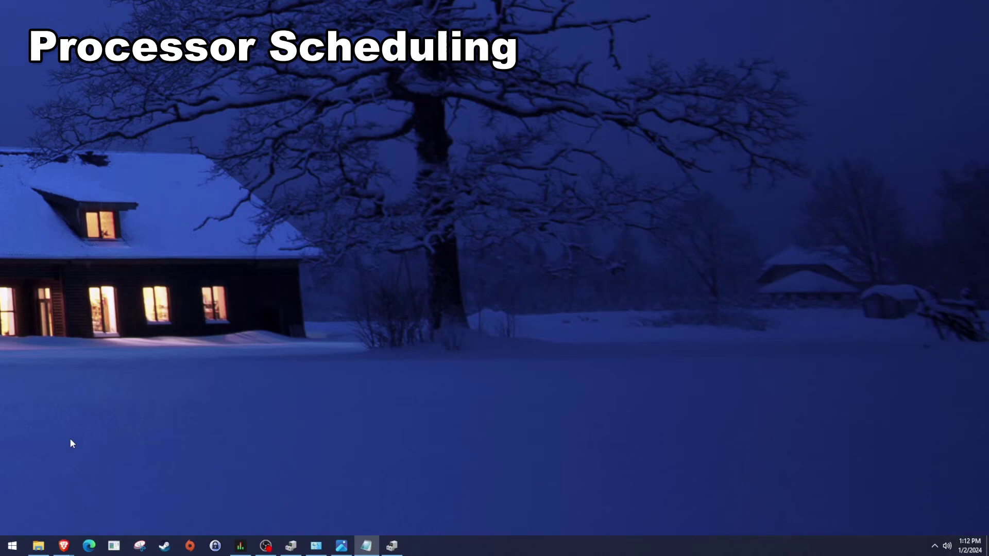
Open System Properties by running sysdm.cpl from the Run box.
key("super+r")
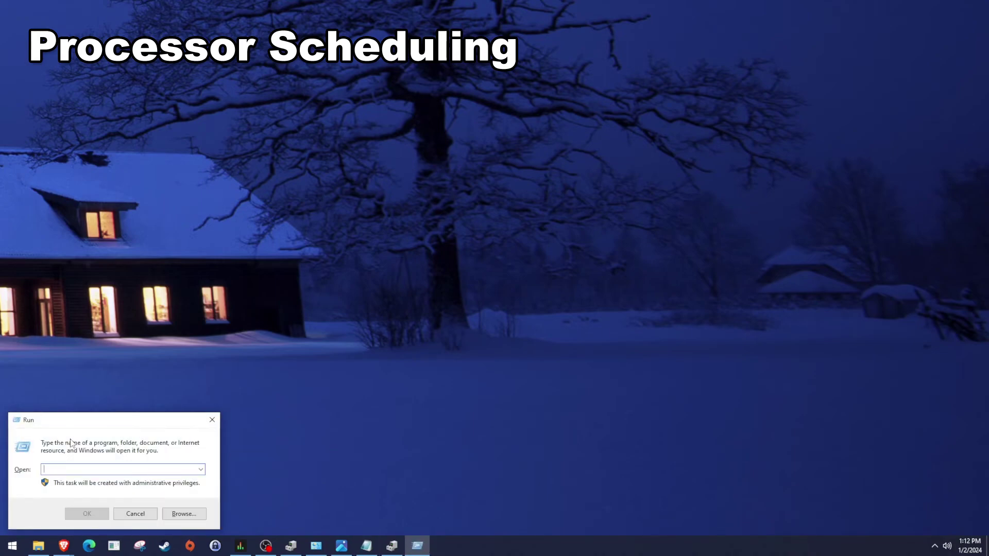
type("sysdm")
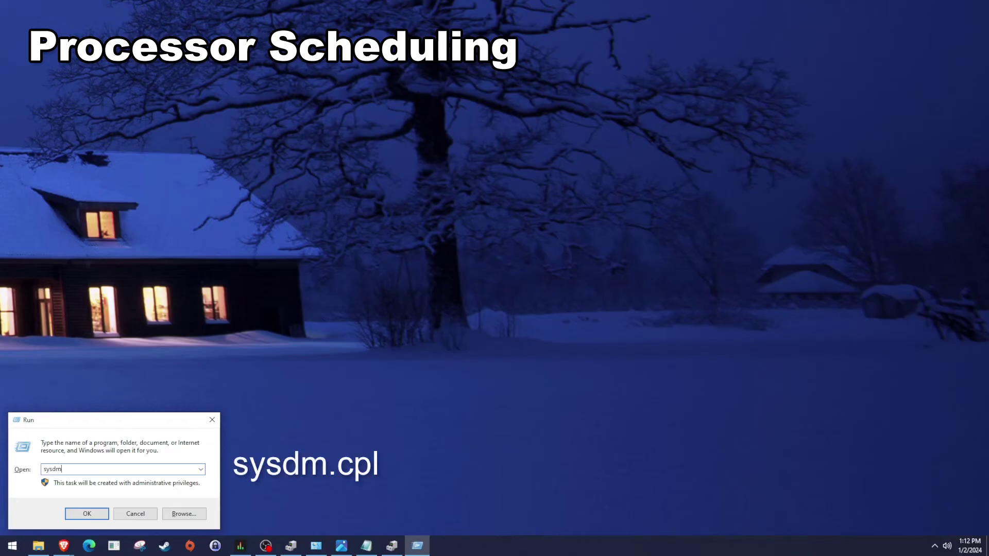
type(".cpl")
key("Return")
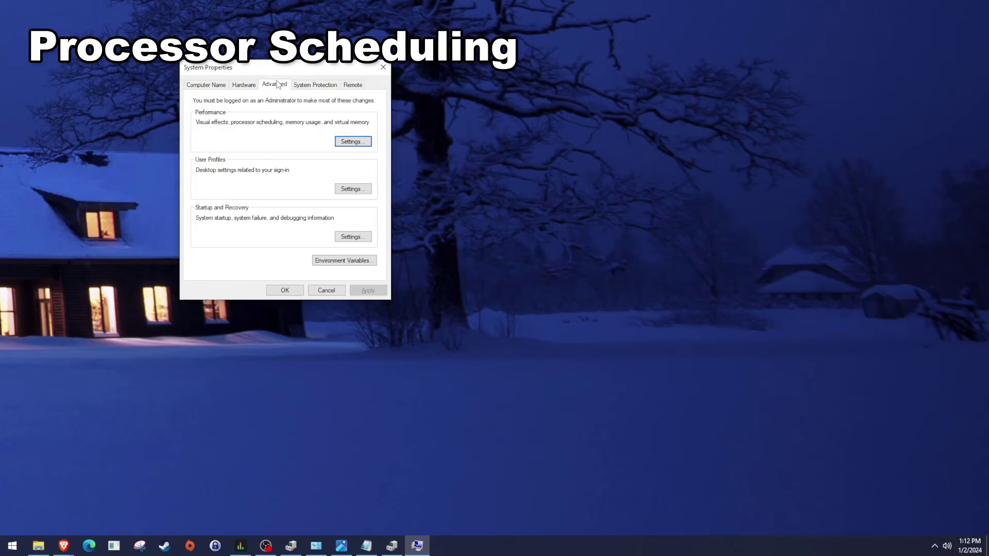
Set processor scheduling to Background services, then close Performance Options and System Properties.
left_click(359, 143)
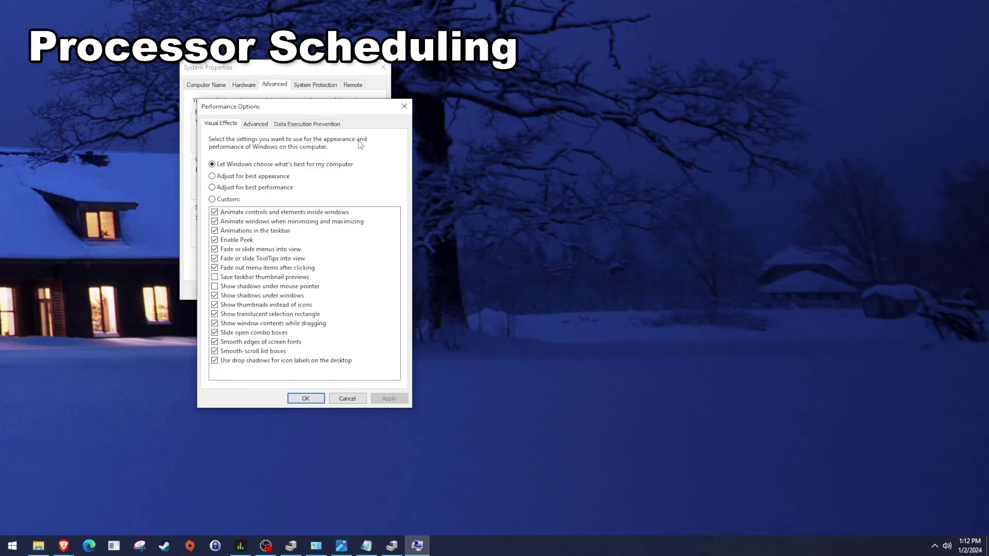
left_click(257, 125)
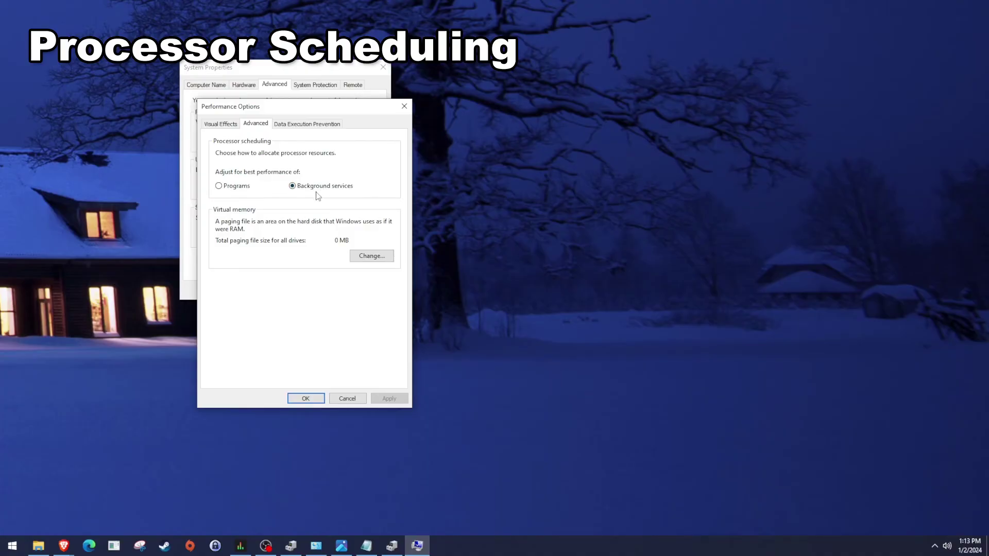
left_click(294, 186)
left_click(351, 402)
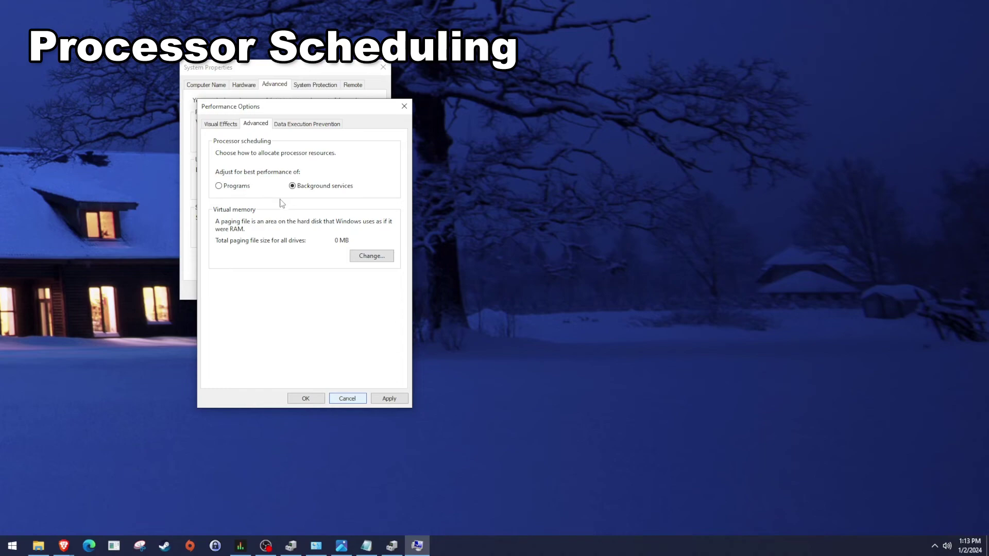
left_click(343, 398)
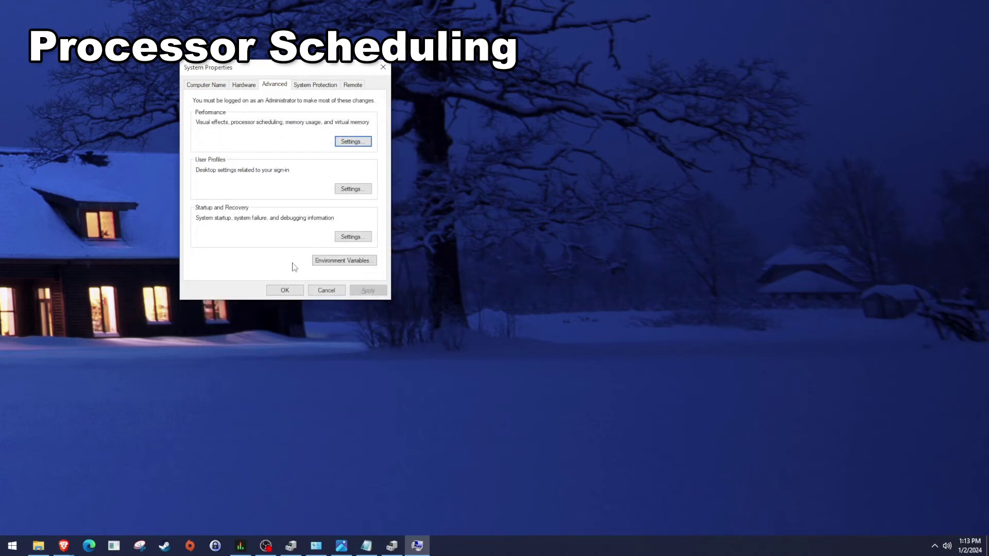
left_click(290, 291)
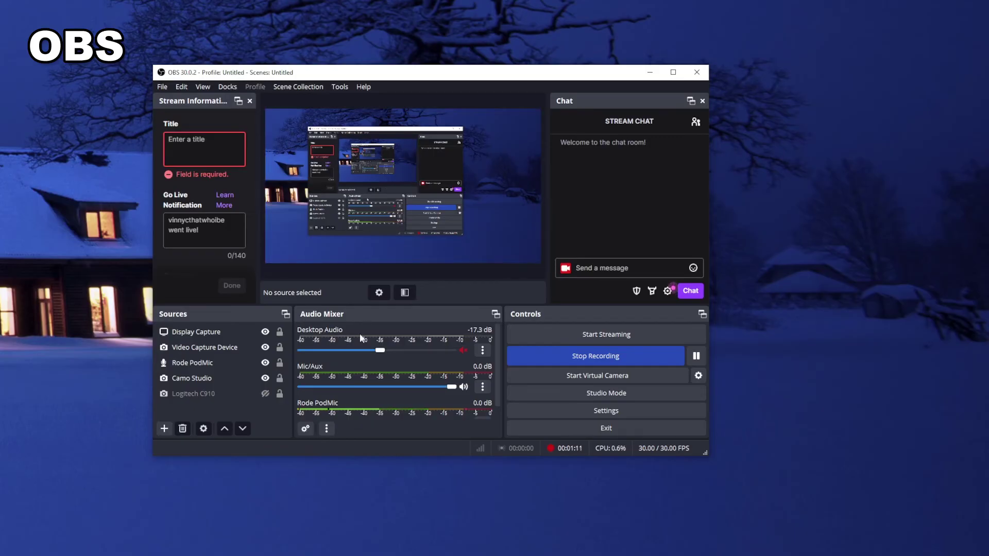
In Advanced Audio Properties, keep the Rode PodMic mono and routed only to tracks 1–2.
left_click(306, 430)
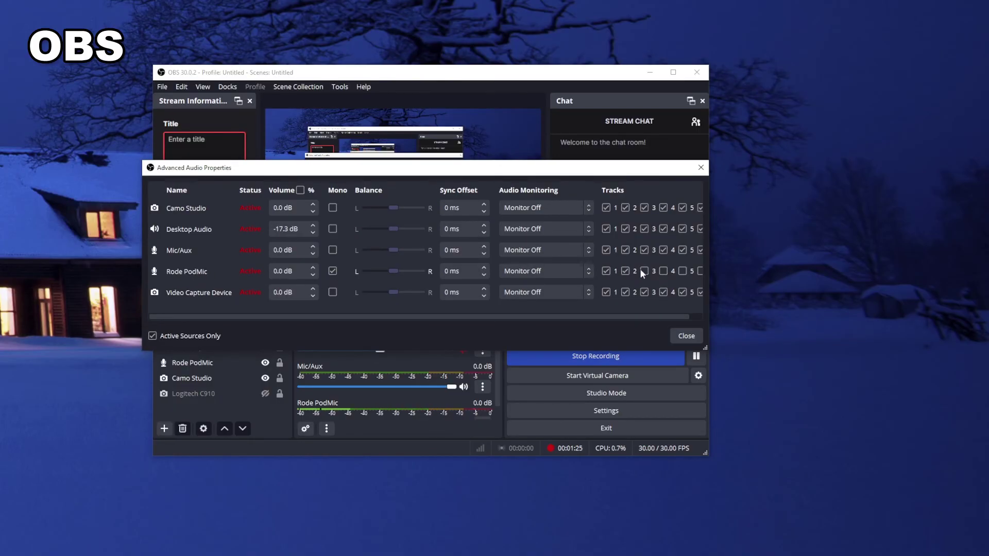
left_click_drag(677, 317, 698, 320)
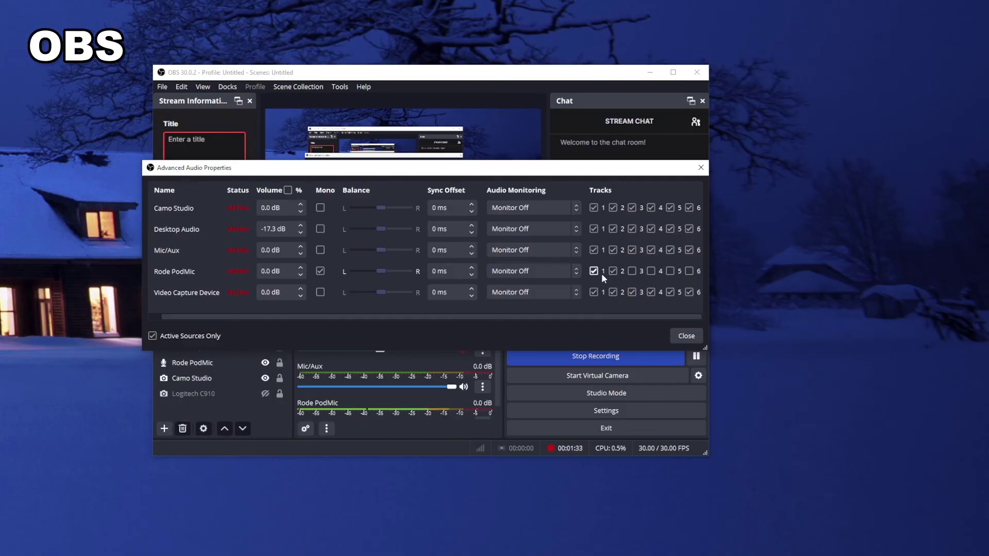
left_click(320, 271)
left_click(320, 271)
left_click(686, 336)
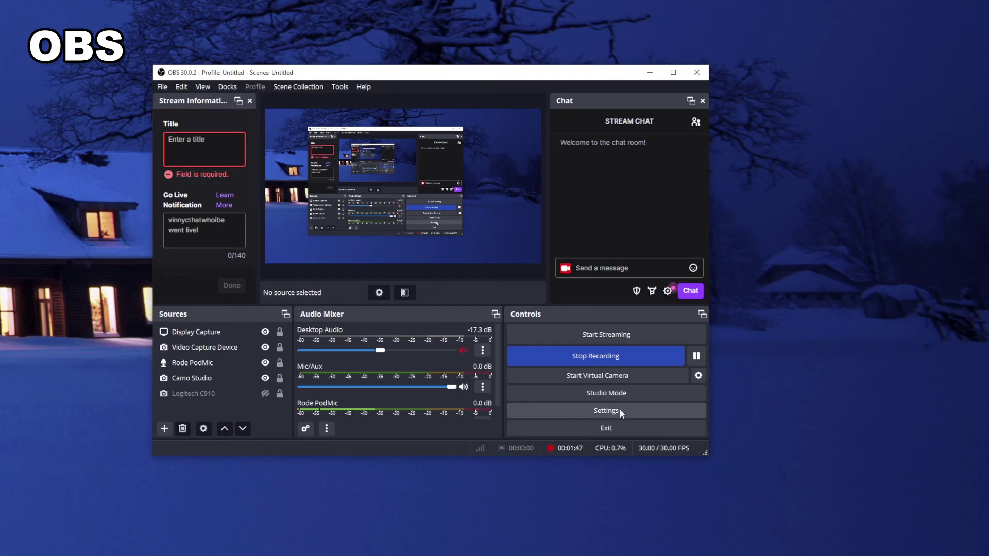
Show OBS Settings' Audio page, with 44.1 kHz sample rate and Mono channels.
left_click(628, 410)
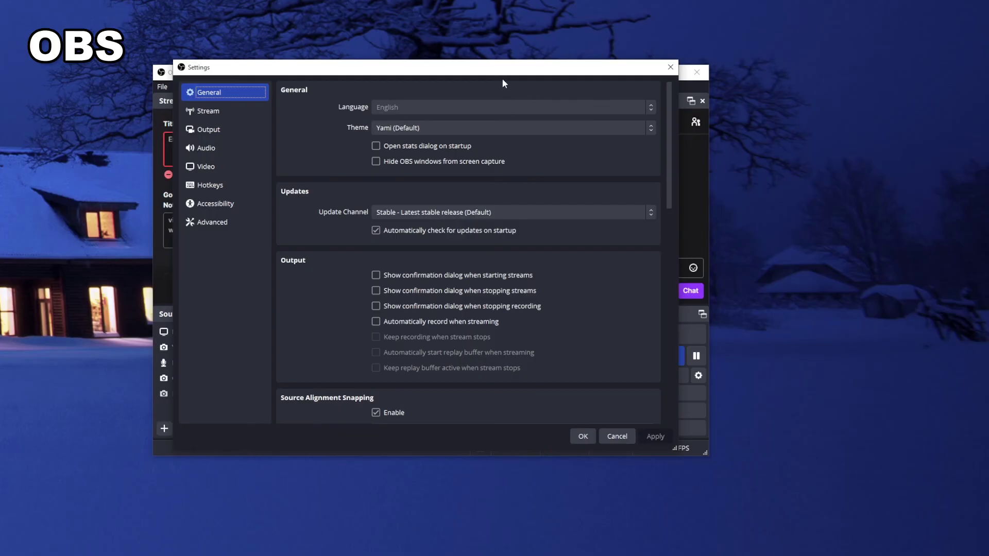
left_click_drag(504, 68, 624, 73)
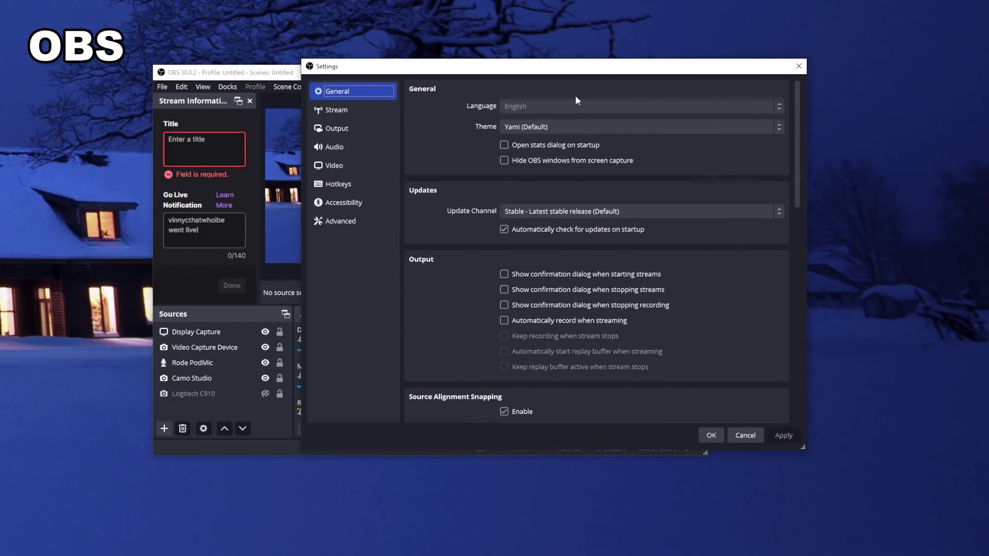
left_click(353, 149)
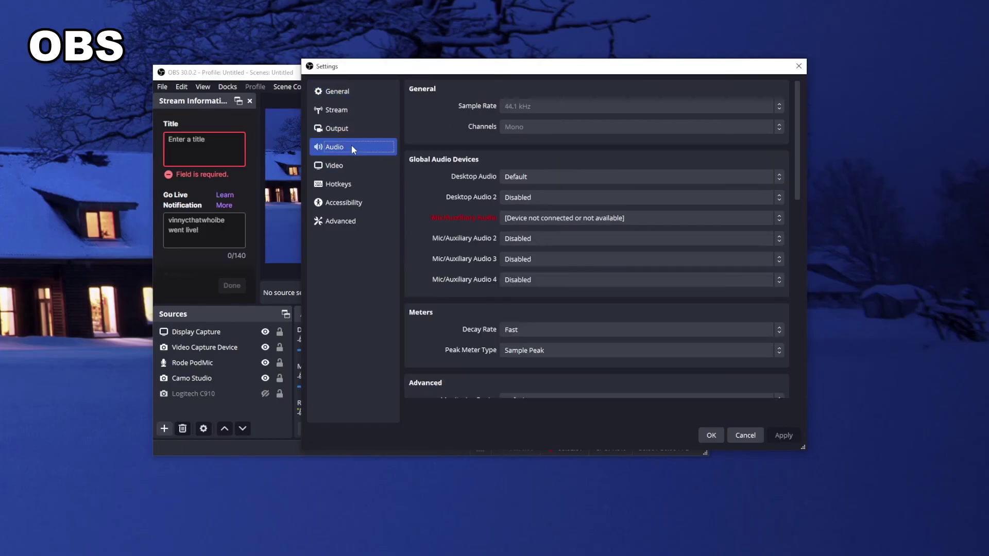